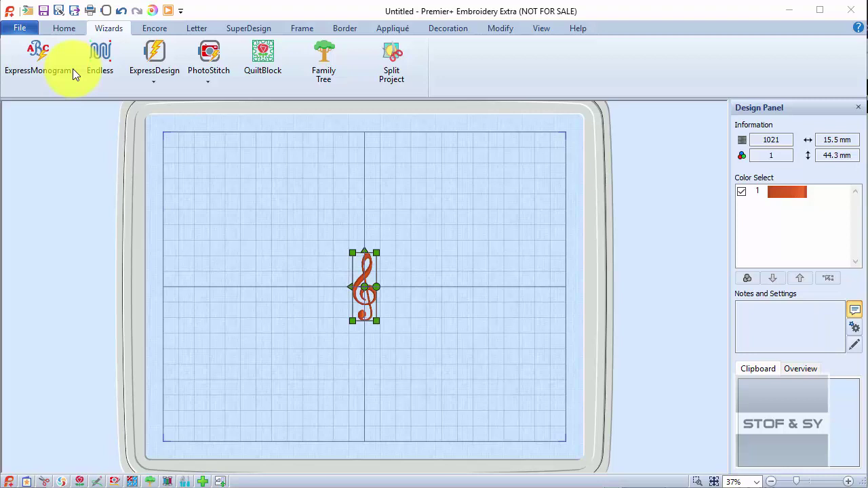
- Examine the available hoop groups, hoop sizes and custom hoop size option, leaving the hoop selection as it is
{"action": "left_click", "coordinate": [106, 11]}
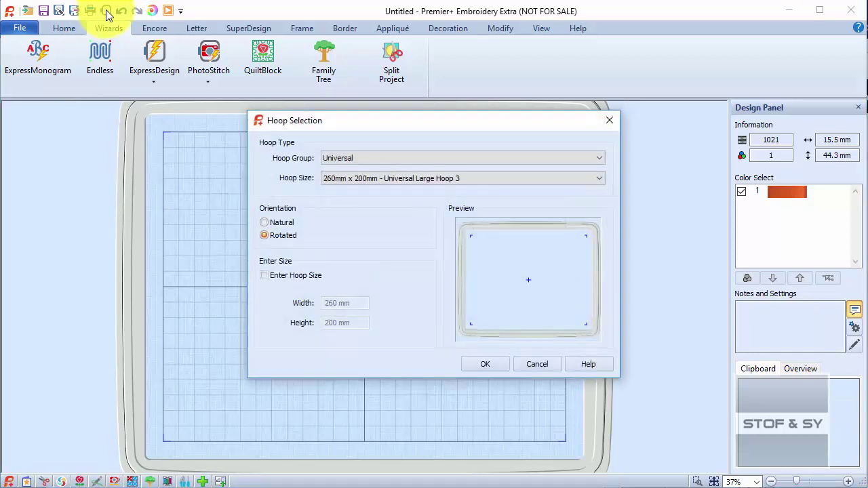
{"action": "left_click", "coordinate": [348, 159]}
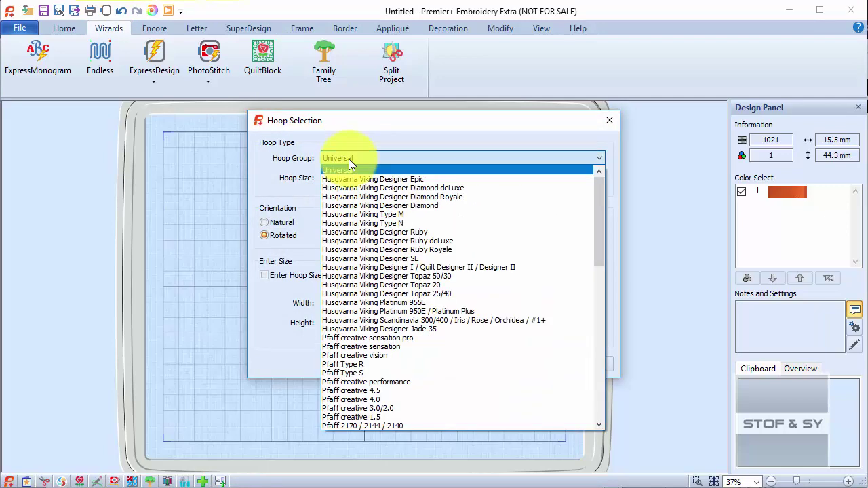
{"action": "left_click", "coordinate": [289, 190]}
{"action": "left_click", "coordinate": [336, 184]}
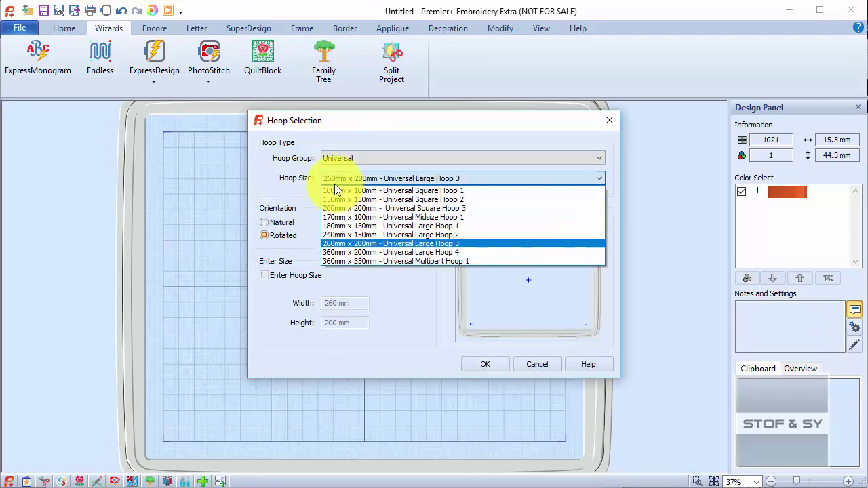
{"action": "left_click", "coordinate": [294, 195]}
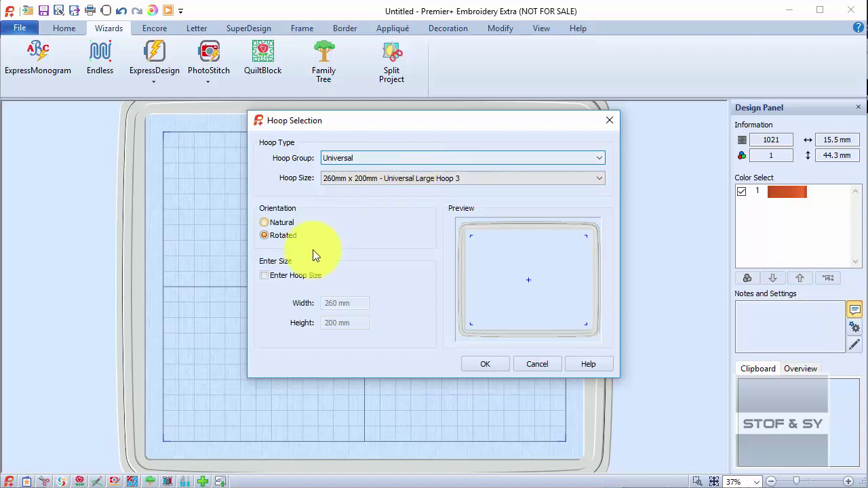
{"action": "left_click", "coordinate": [264, 276]}
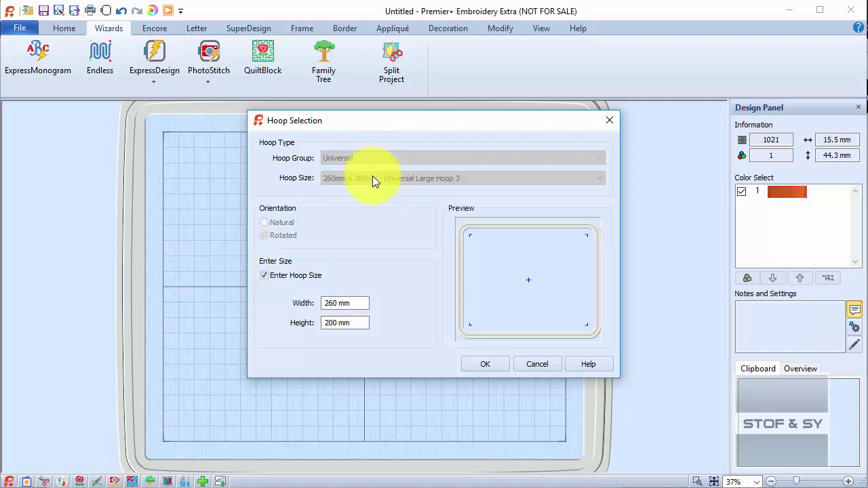
{"action": "left_click", "coordinate": [264, 276]}
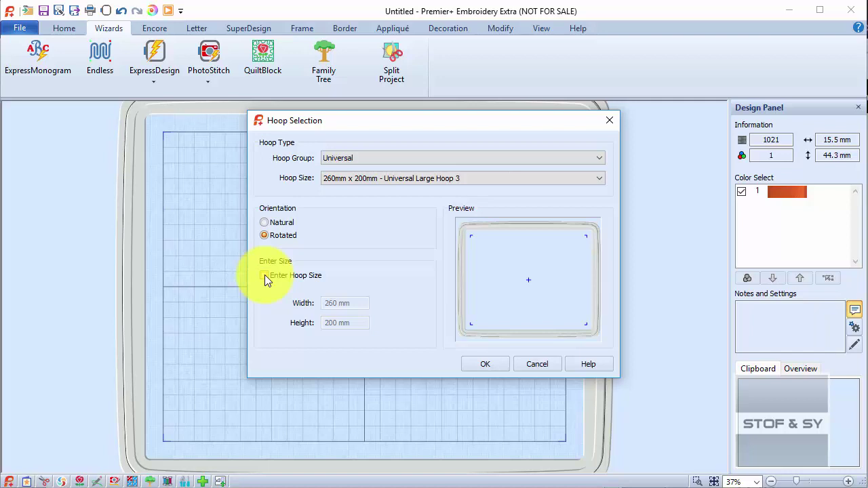
{"action": "left_click", "coordinate": [529, 362]}
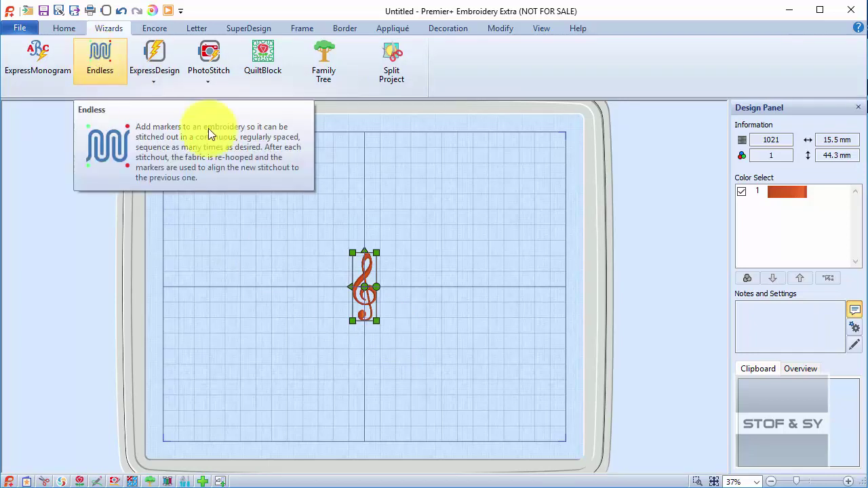
- Start the Endless embroidery wizard for the treble clef and compare the Right, Up and Down fabric directions before choosing Left
{"action": "left_click", "coordinate": [106, 77]}
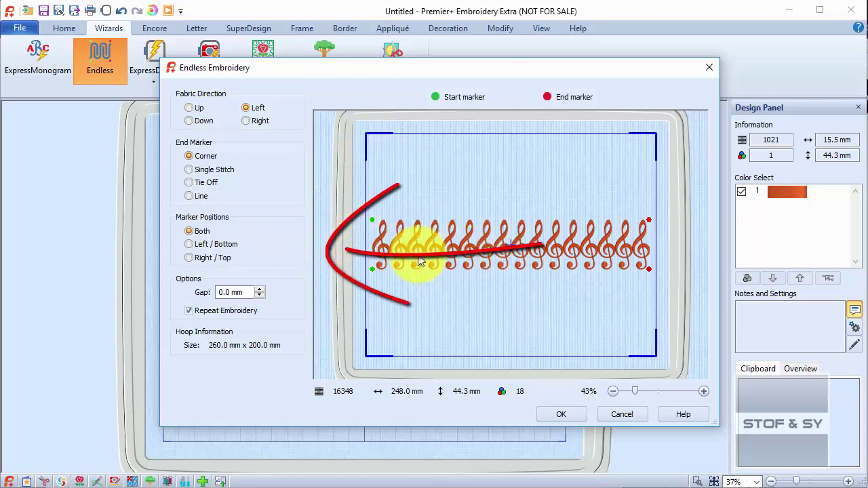
{"action": "left_click", "coordinate": [246, 122]}
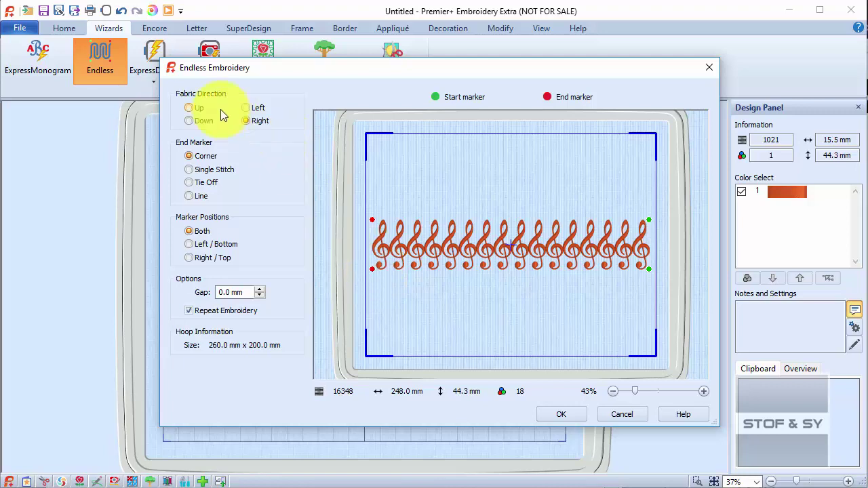
{"action": "left_click", "coordinate": [191, 108]}
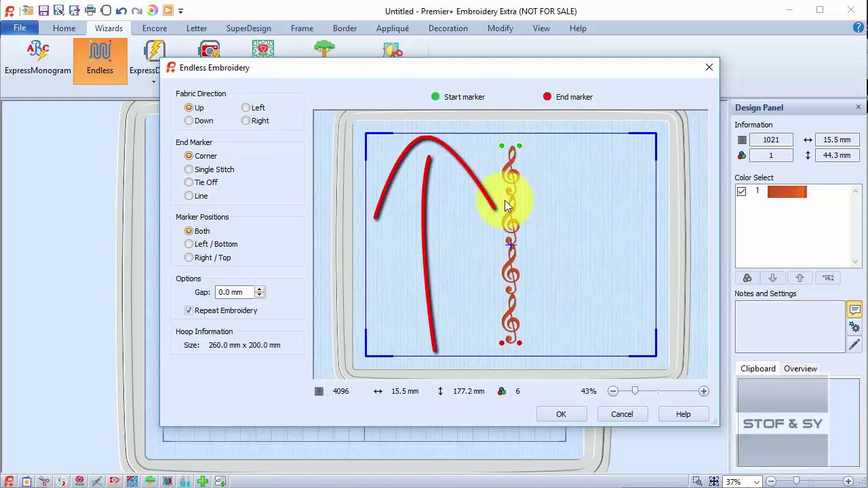
{"action": "left_click", "coordinate": [204, 120]}
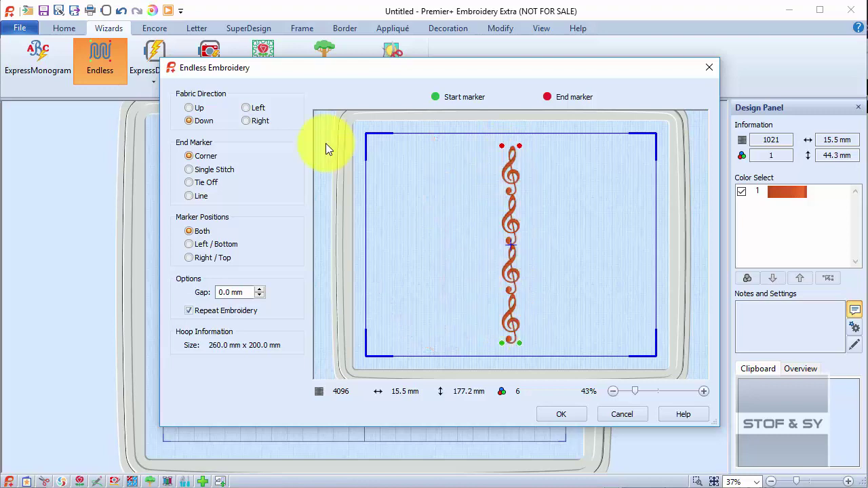
{"action": "left_click", "coordinate": [249, 107]}
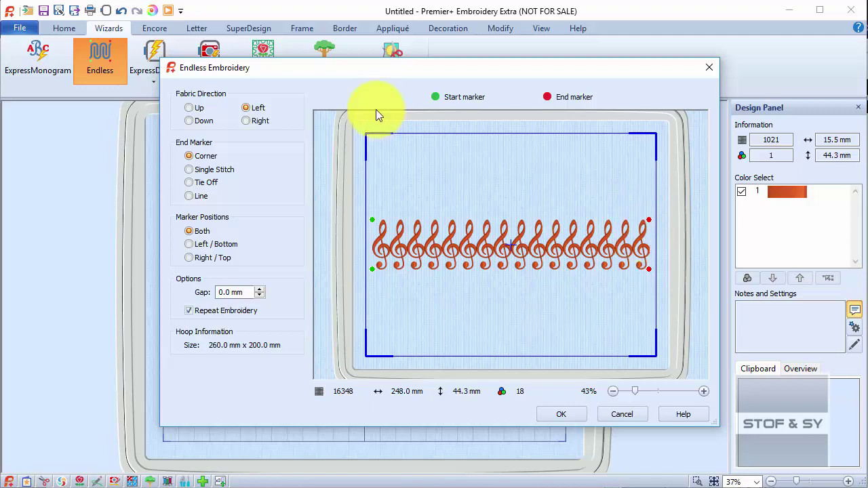
- Try the Single Stitch and Tie Off end markers, and set the end marker type to Line
{"action": "left_click", "coordinate": [219, 166]}
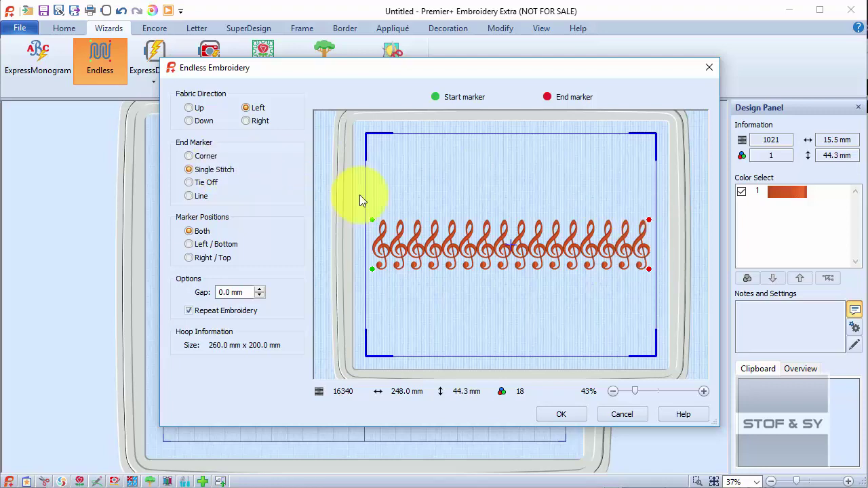
{"action": "left_click", "coordinate": [206, 181]}
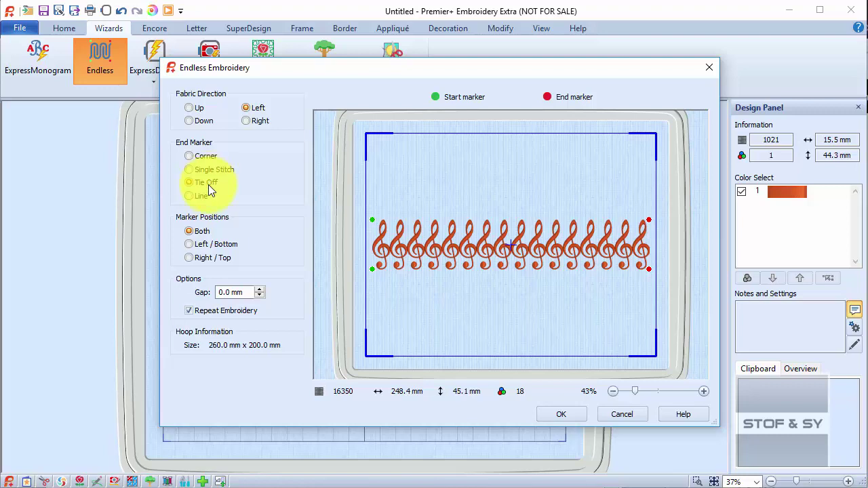
{"action": "left_click", "coordinate": [206, 194]}
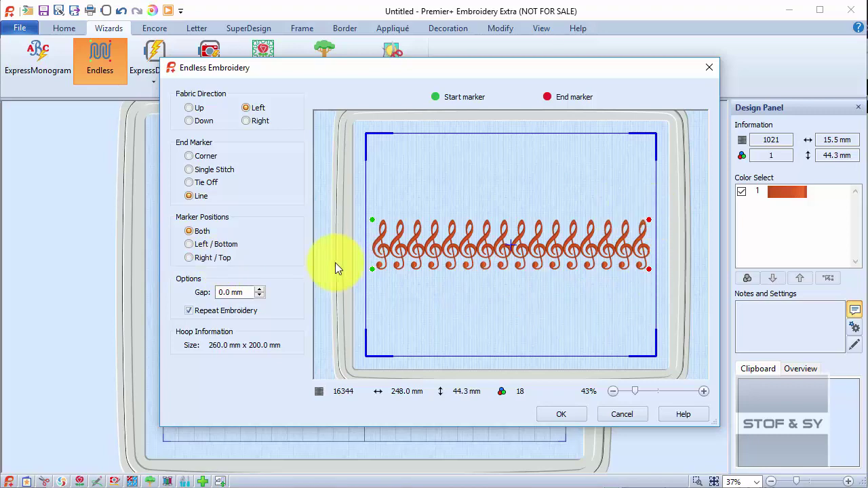
- Preview the Left / Bottom and Right / Top marker positions, and return the setting to Both
{"action": "left_click", "coordinate": [229, 244]}
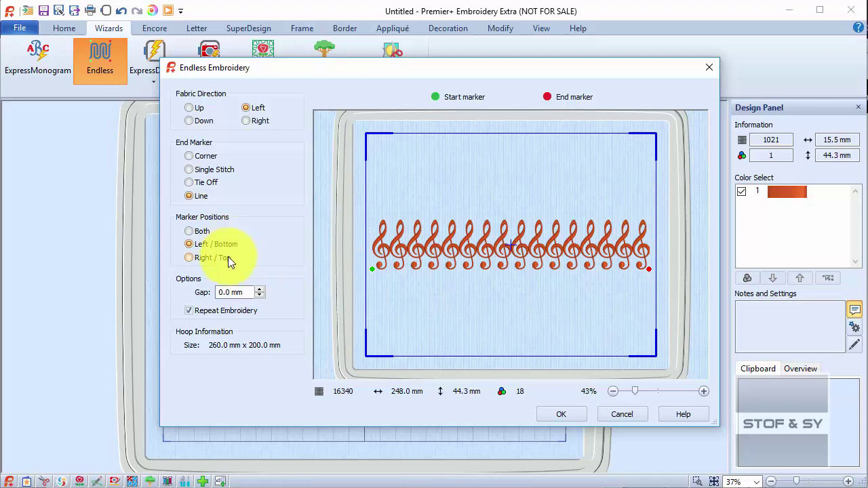
{"action": "left_click", "coordinate": [227, 258]}
{"action": "left_click", "coordinate": [227, 241]}
{"action": "left_click", "coordinate": [205, 234]}
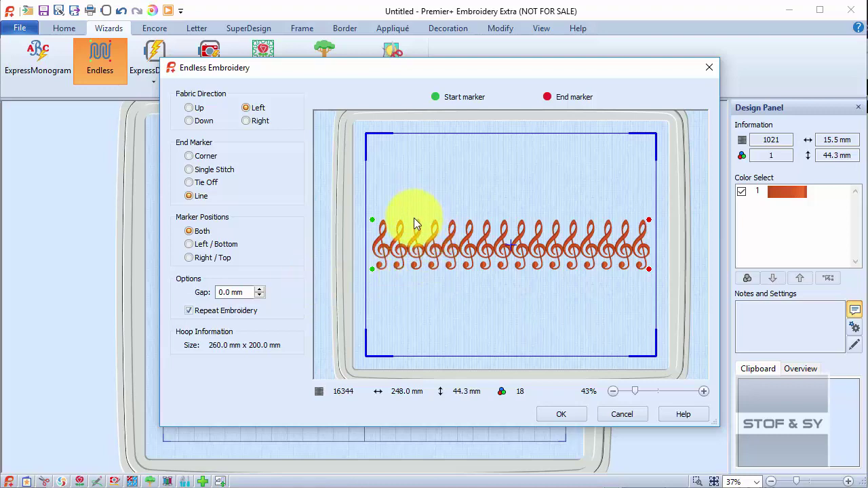
- Turn off Repeat Embroidery to preview a single clef, and turn the repeat back on
{"action": "left_click_drag", "start_coordinate": [317, 69], "coordinate": [619, 88]}
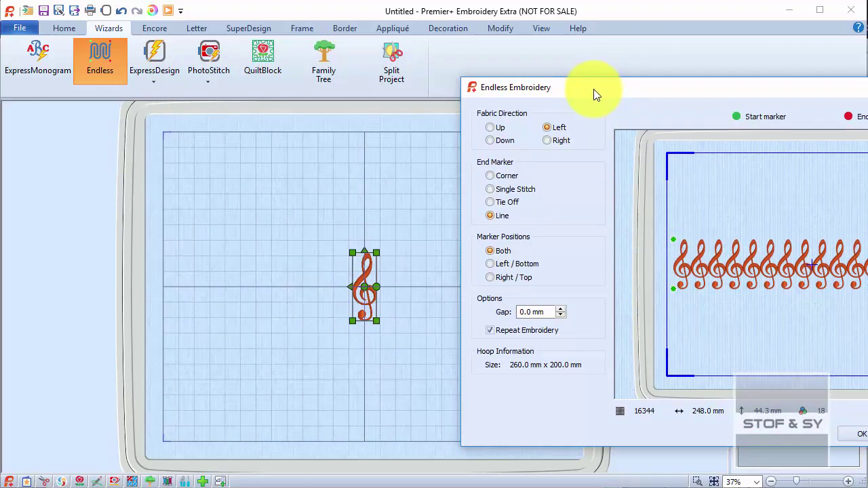
{"action": "left_click_drag", "start_coordinate": [593, 89], "coordinate": [370, 86]}
{"action": "left_click_drag", "start_coordinate": [455, 81], "coordinate": [323, 85]}
{"action": "left_click", "coordinate": [130, 330]}
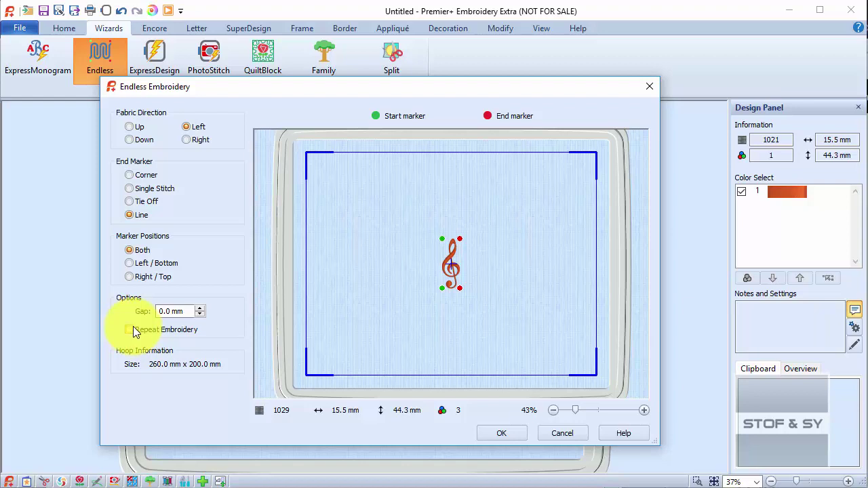
{"action": "left_click", "coordinate": [130, 330]}
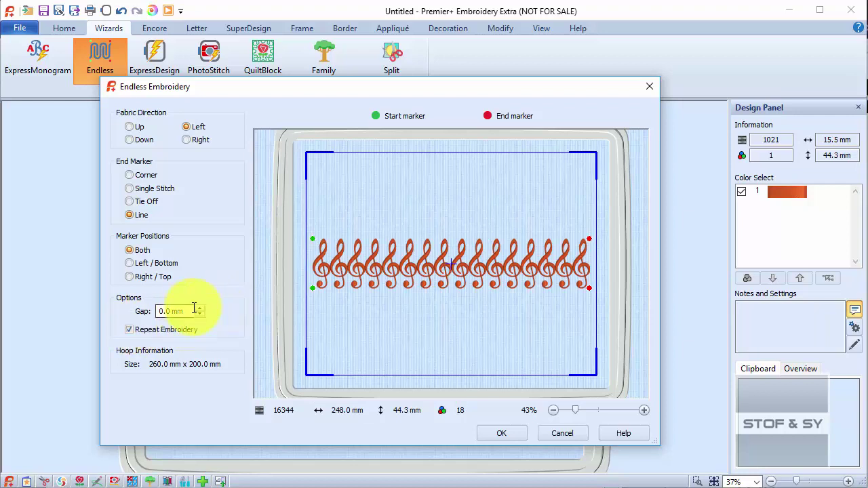
- Set the gap between the repeated clefs to 25 mm and create the endless embroidery
{"action": "left_click_drag", "start_coordinate": [193, 312], "coordinate": [149, 312]}
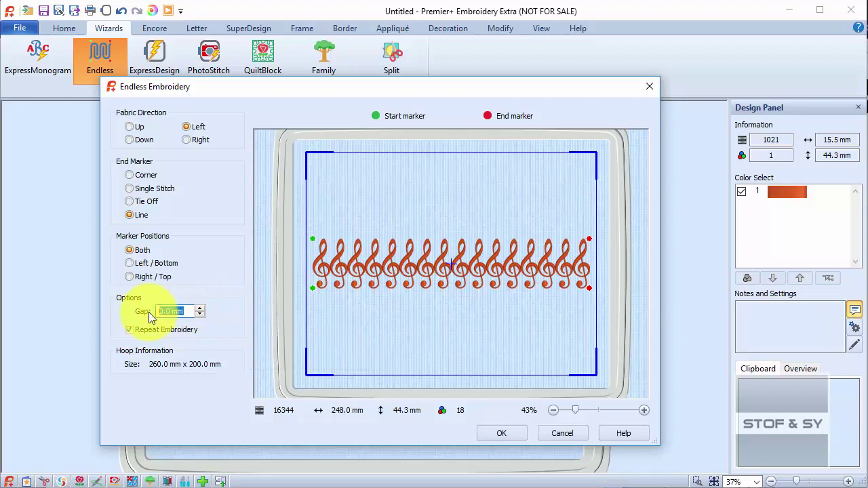
{"action": "type", "text": "2"}
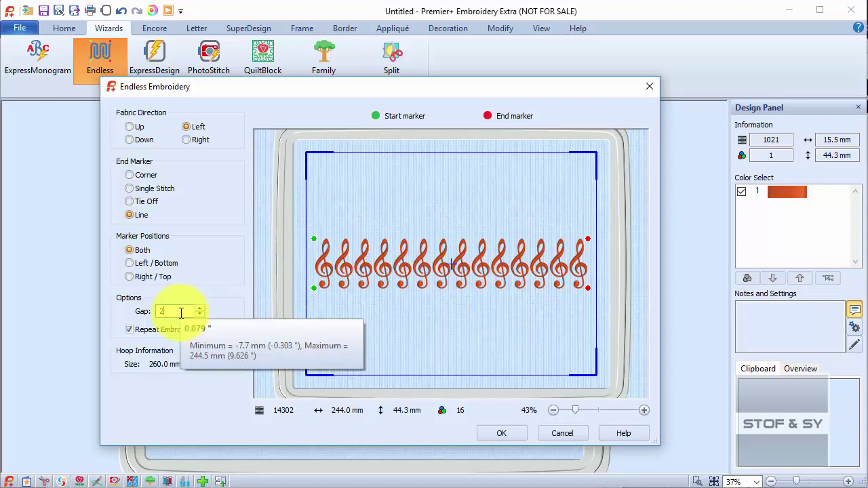
{"action": "type", "text": "5"}
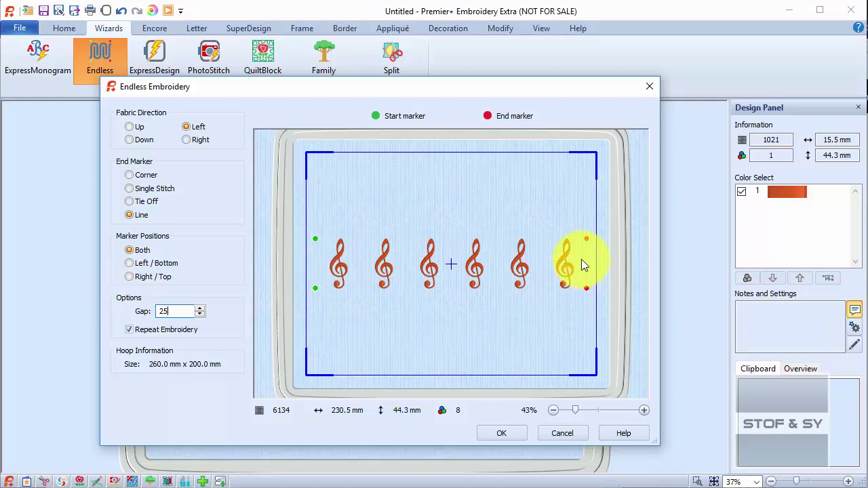
{"action": "left_click", "coordinate": [586, 238]}
{"action": "left_click", "coordinate": [509, 435]}
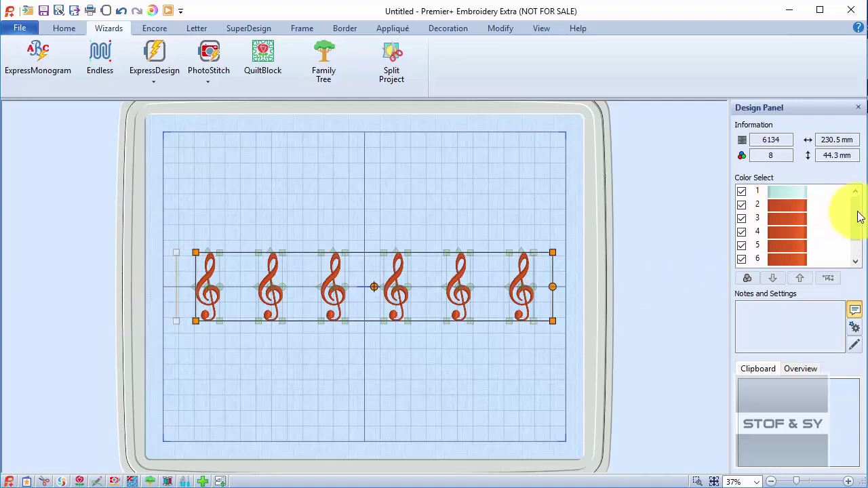
- Select the row of clefs and examine its color list from the first to the last entry
{"action": "left_click", "coordinate": [859, 242]}
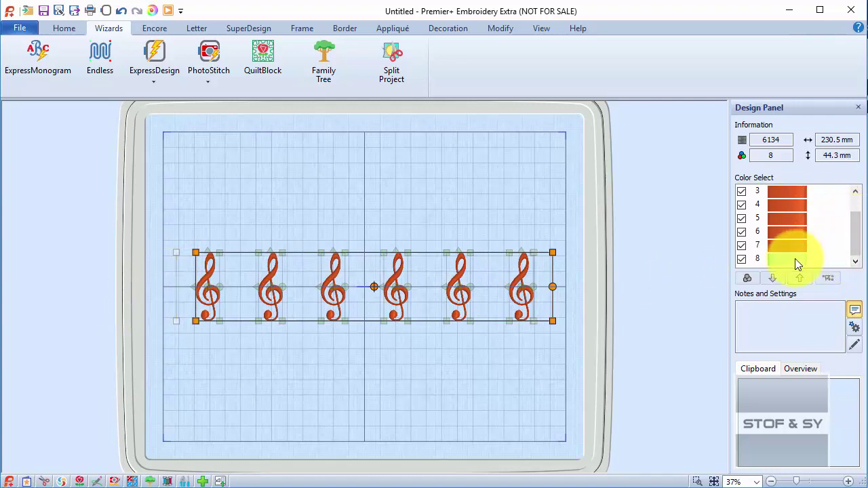
{"action": "left_click", "coordinate": [615, 258]}
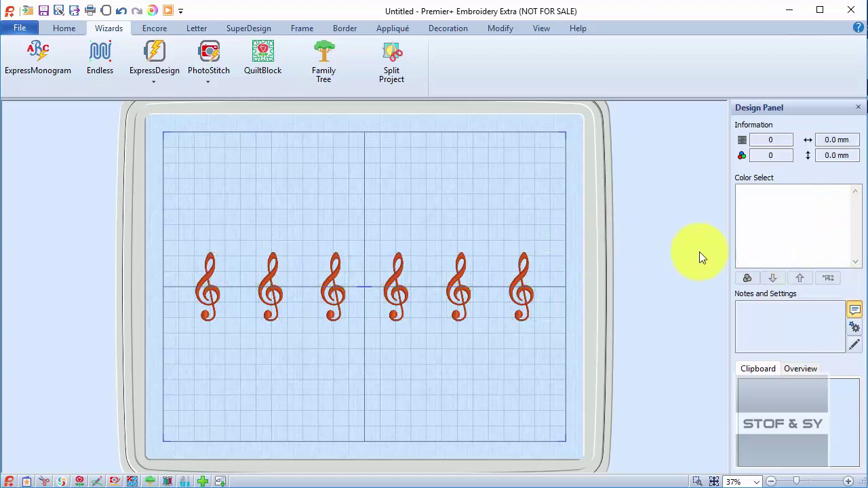
{"action": "left_click", "coordinate": [511, 270]}
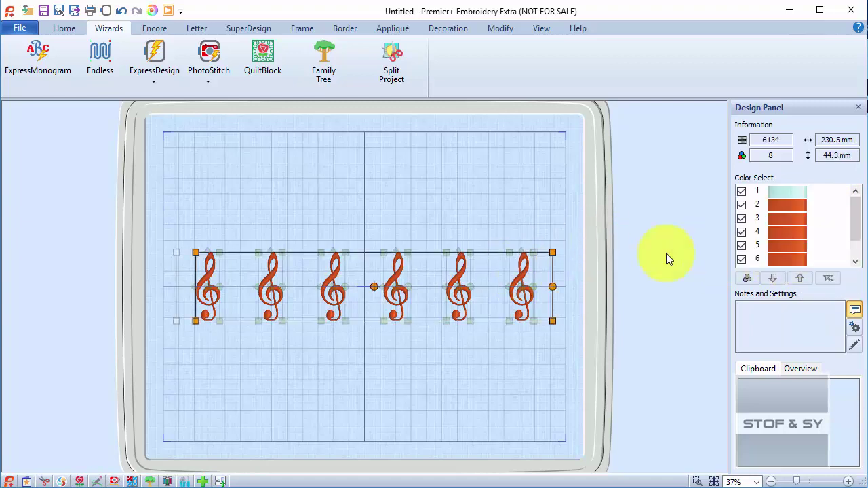
{"action": "left_click_drag", "start_coordinate": [856, 227], "coordinate": [856, 251]}
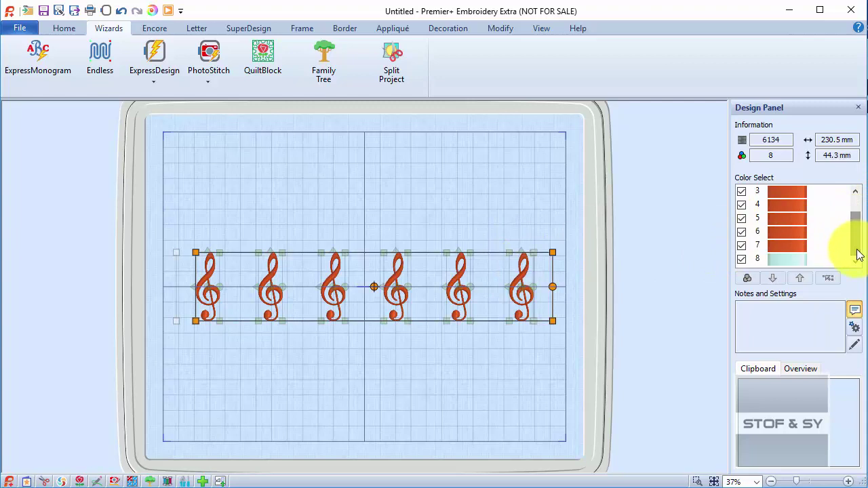